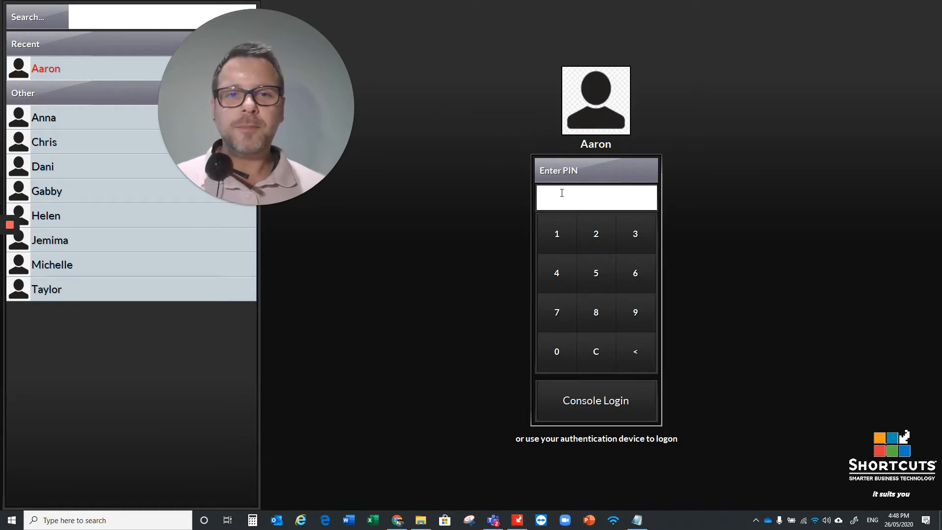
Log in to the preselected employee account by entering its PIN
{"action": "left_click", "coordinate": [562, 193]}
{"action": "left_click", "coordinate": [557, 228]}
{"action": "left_click", "coordinate": [557, 228]}
{"action": "left_click", "coordinate": [556, 228]}
{"action": "left_click", "coordinate": [556, 228]}
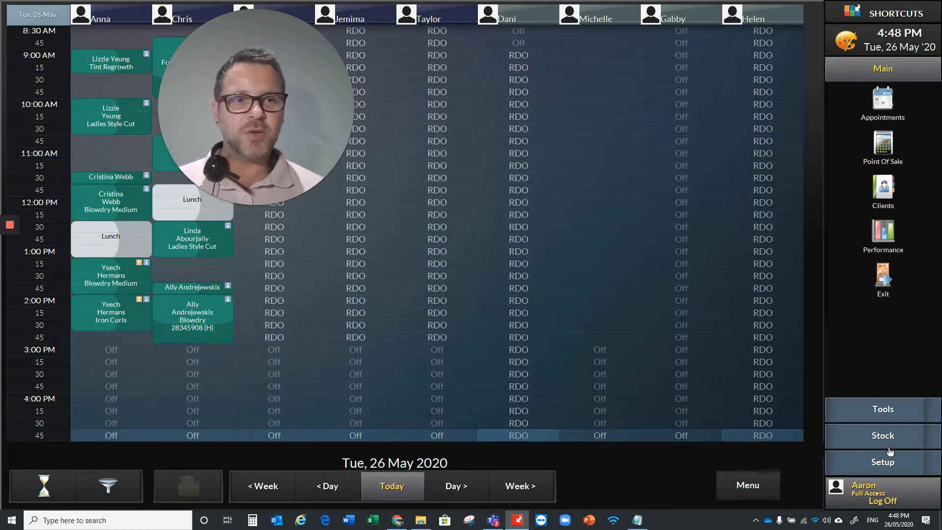
Open the services setup and expand the Facial Treatments category
{"action": "left_click", "coordinate": [883, 462]}
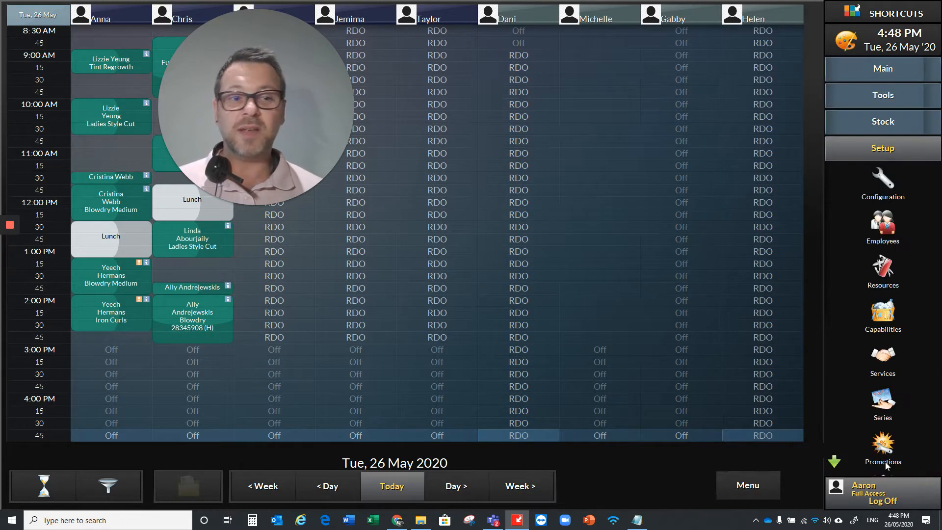
{"action": "left_click", "coordinate": [882, 359]}
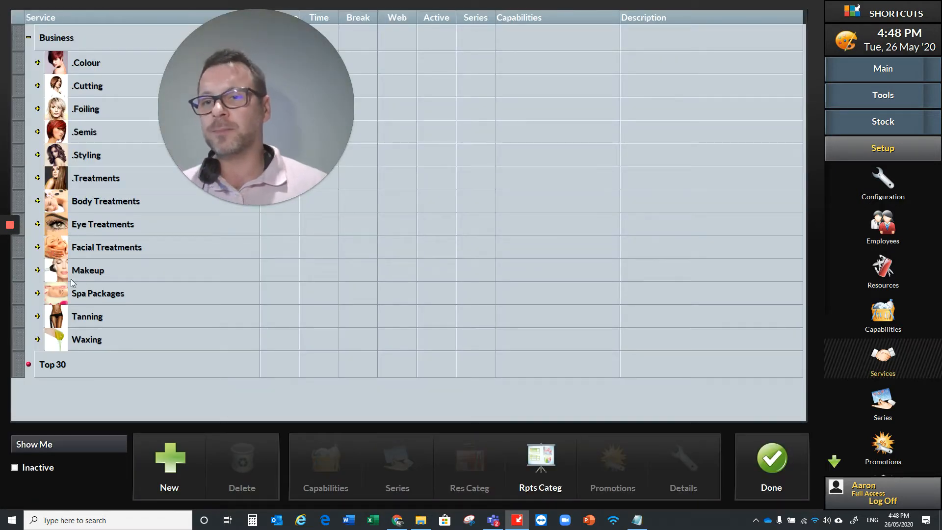
{"action": "left_click", "coordinate": [116, 248]}
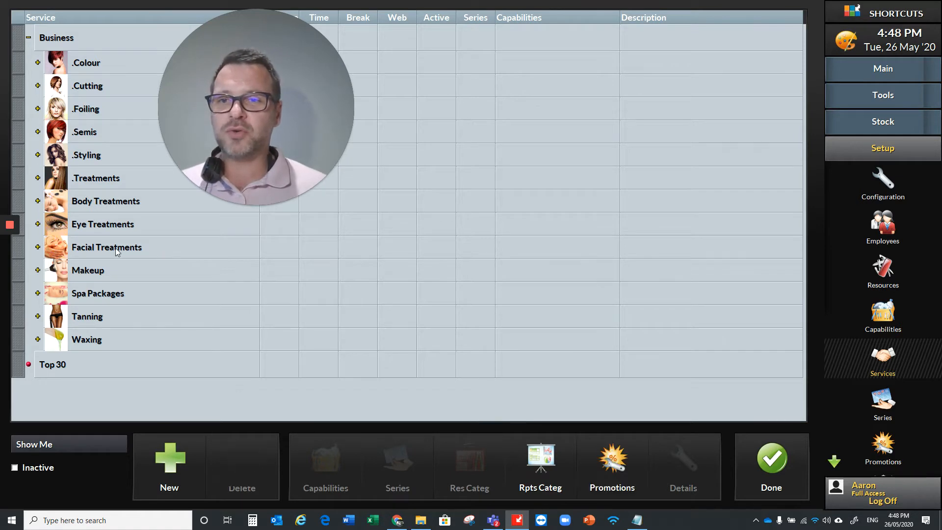
{"action": "left_click", "coordinate": [38, 247]}
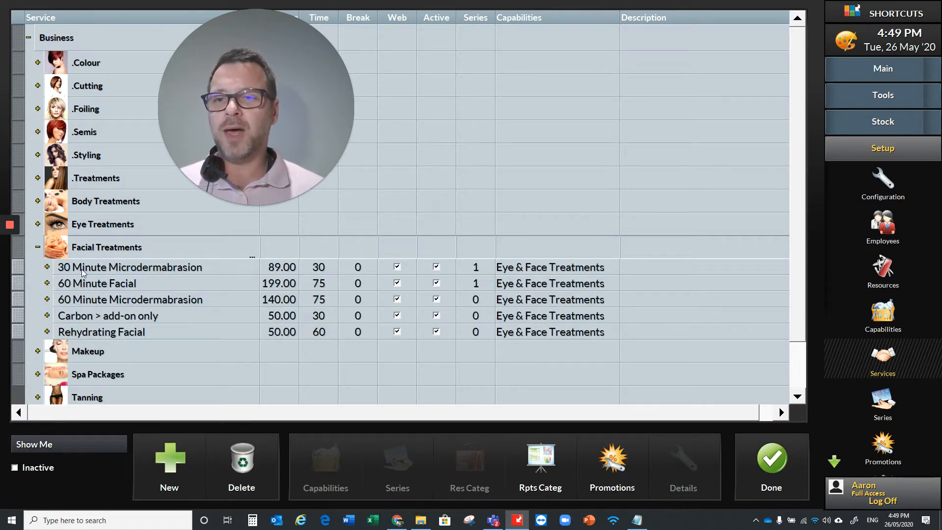
Examine the blocks that make up the 60 Minute Facial and 30 Minute Microdermabrasion services
{"action": "left_click", "coordinate": [104, 284]}
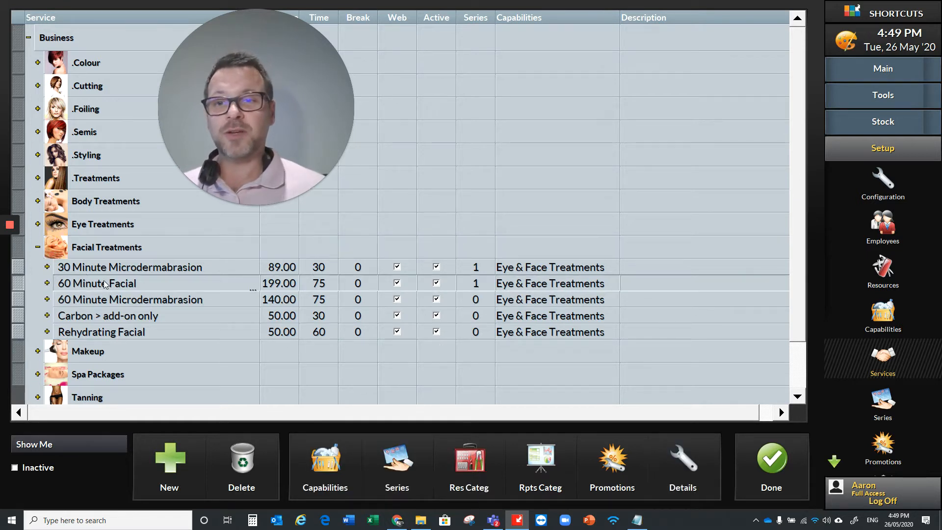
{"action": "left_click", "coordinate": [48, 283]}
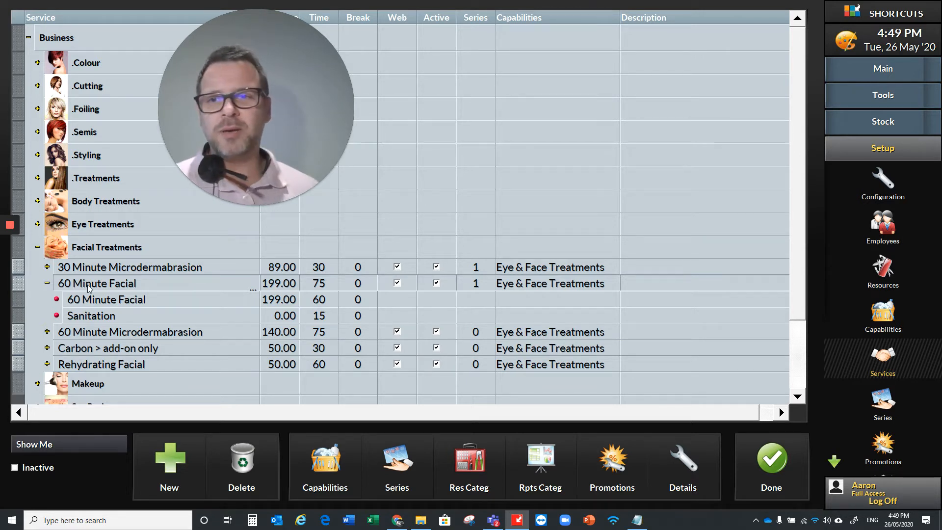
{"action": "left_click", "coordinate": [129, 288]}
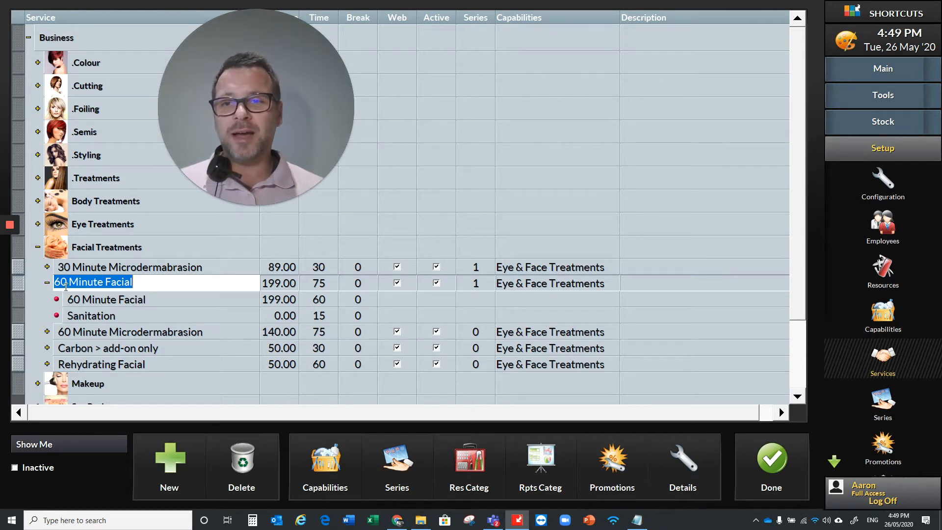
{"action": "left_click", "coordinate": [49, 285]}
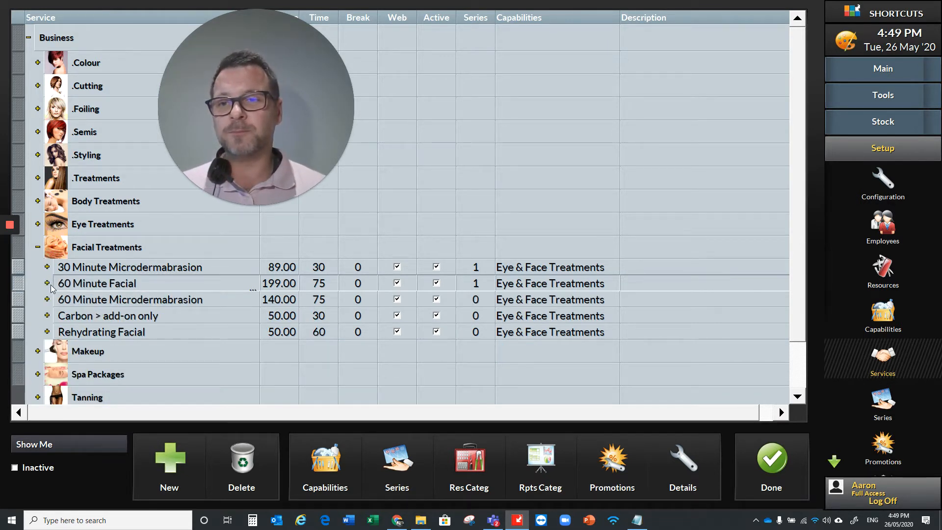
{"action": "left_click", "coordinate": [50, 287]}
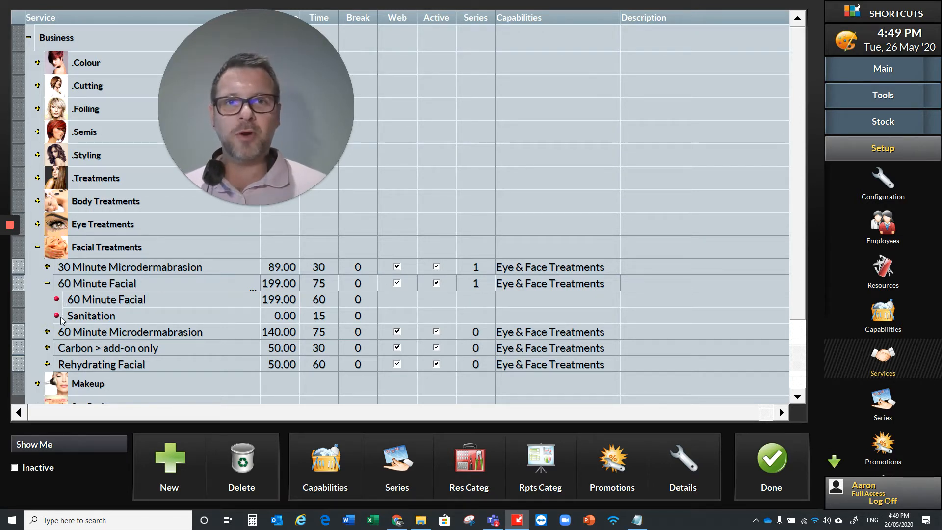
{"action": "left_click", "coordinate": [47, 284]}
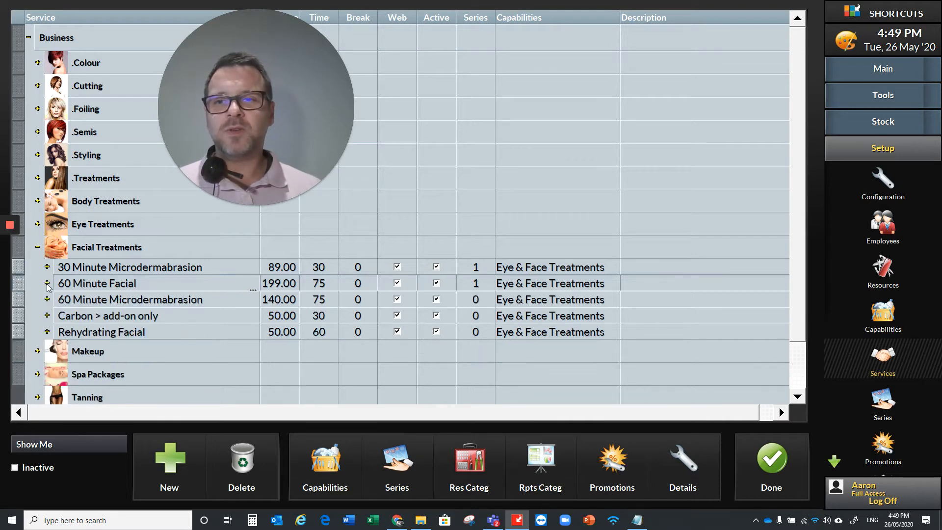
{"action": "left_click", "coordinate": [47, 267]}
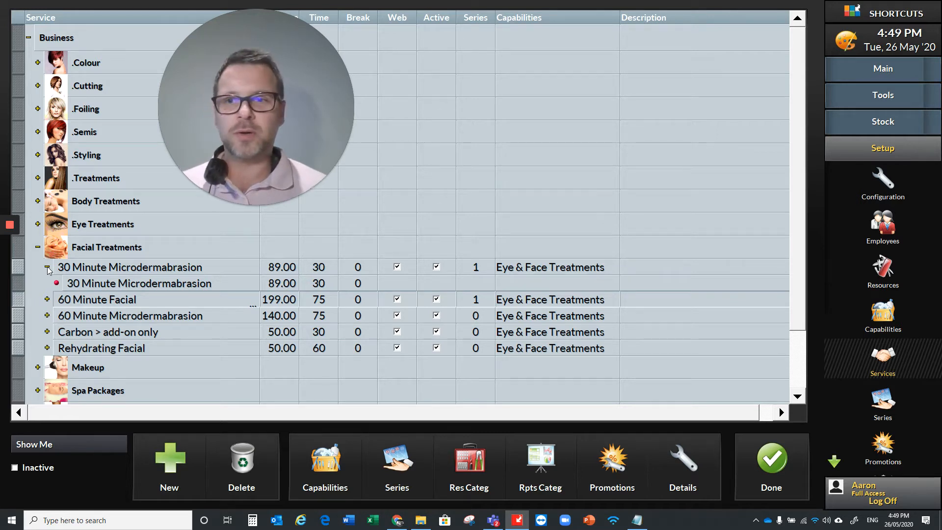
{"action": "left_click", "coordinate": [47, 267]}
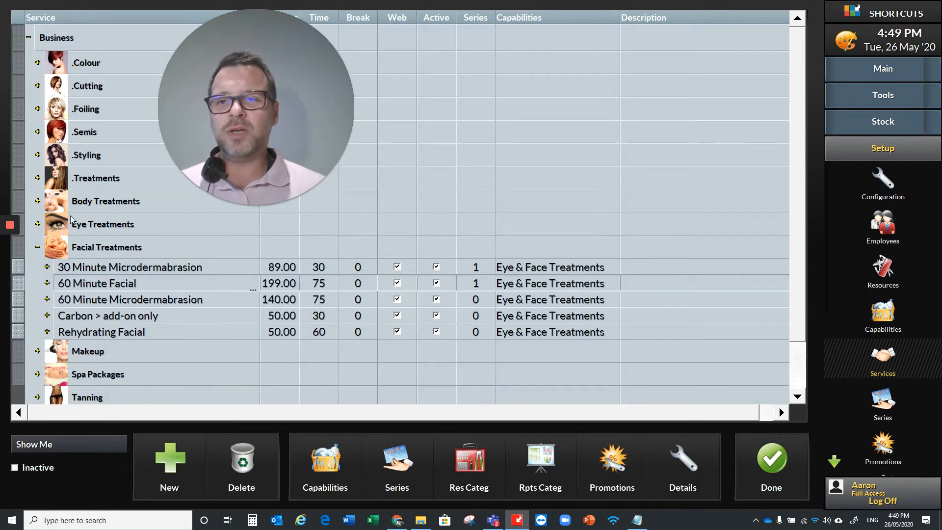
Add a second block named Sanitation with a time of 15 to the 30 Minute Microdermabrasion service
{"action": "left_click", "coordinate": [86, 269]}
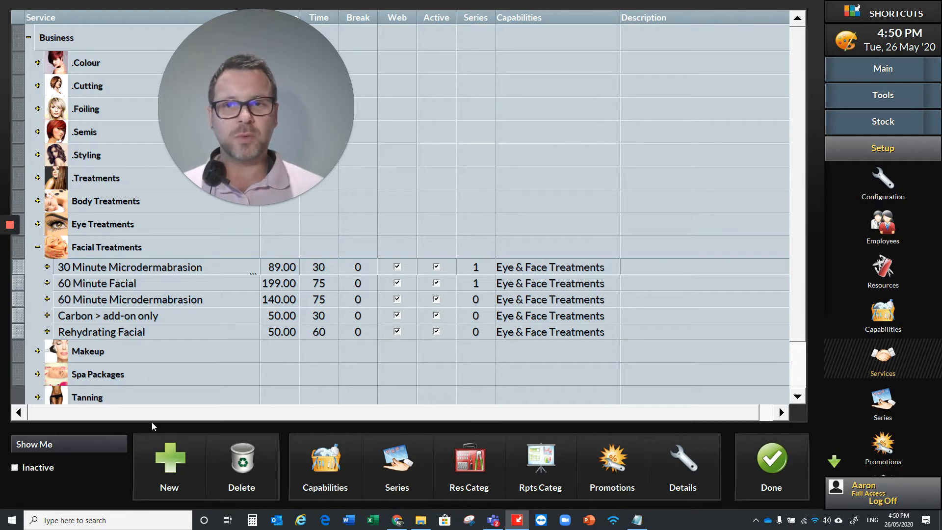
{"action": "left_click", "coordinate": [164, 459]}
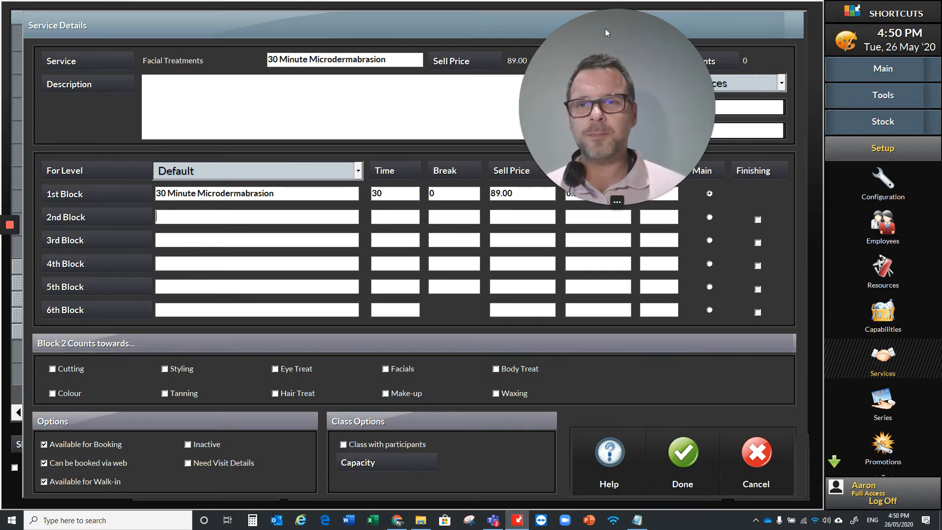
{"action": "type", "text": "Sa"}
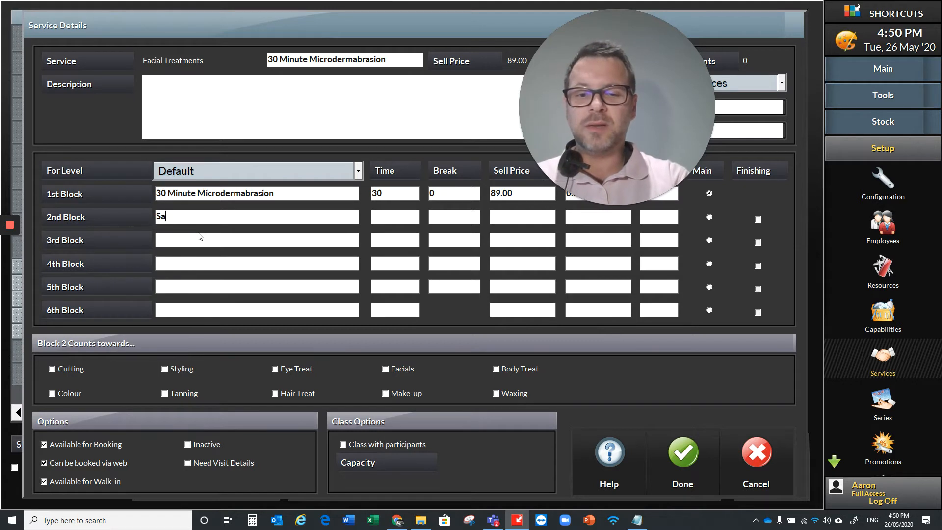
{"action": "type", "text": "nitation"}
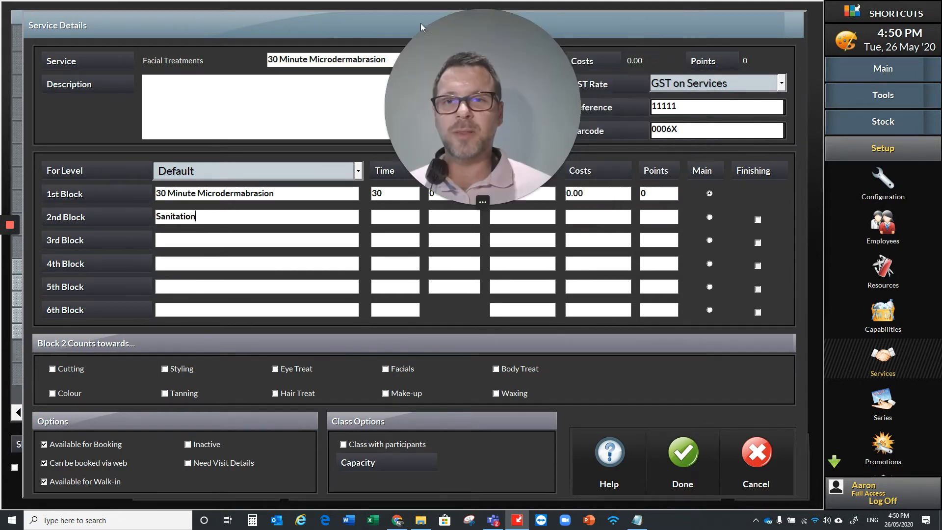
{"action": "left_click", "coordinate": [394, 219]}
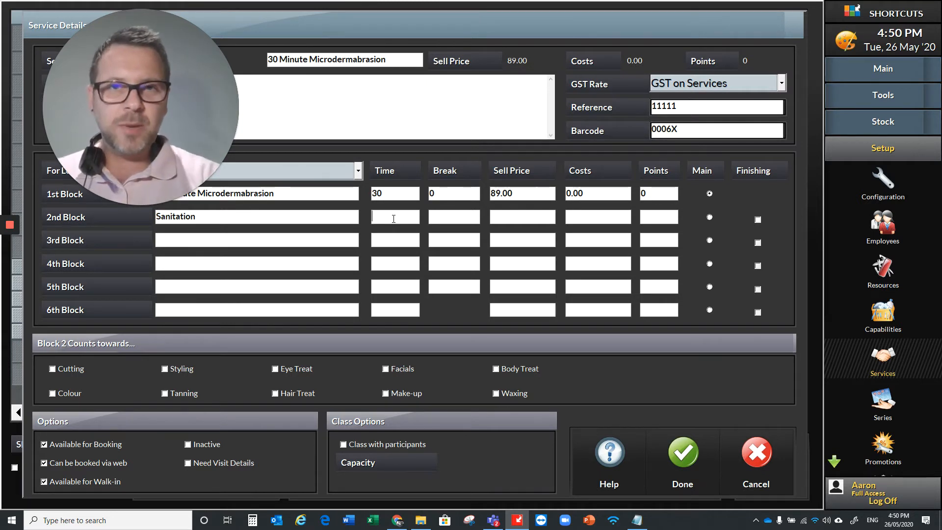
{"action": "type", "text": "15"}
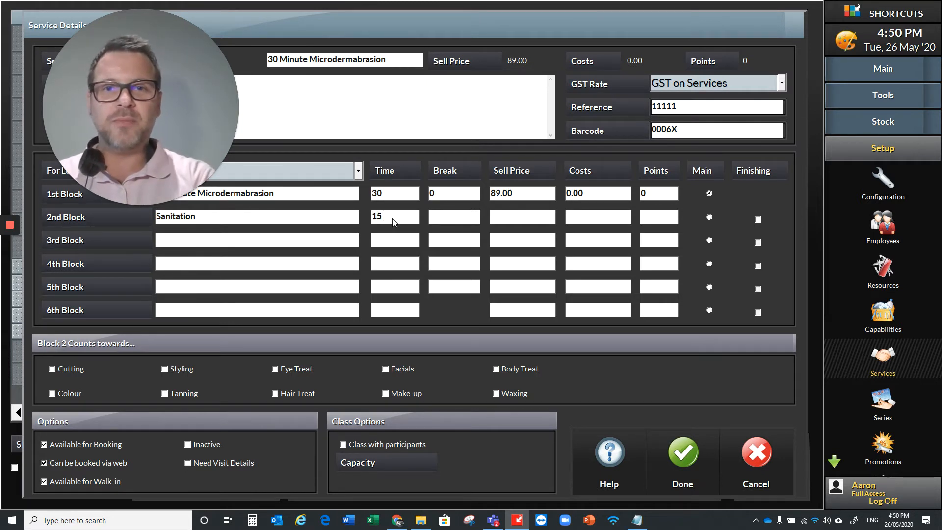
Set the Sanitation block's break, sell price, costs and points to 0, mark it as Finishing, save the service and close the services setup
{"action": "key", "text": "Tab"}
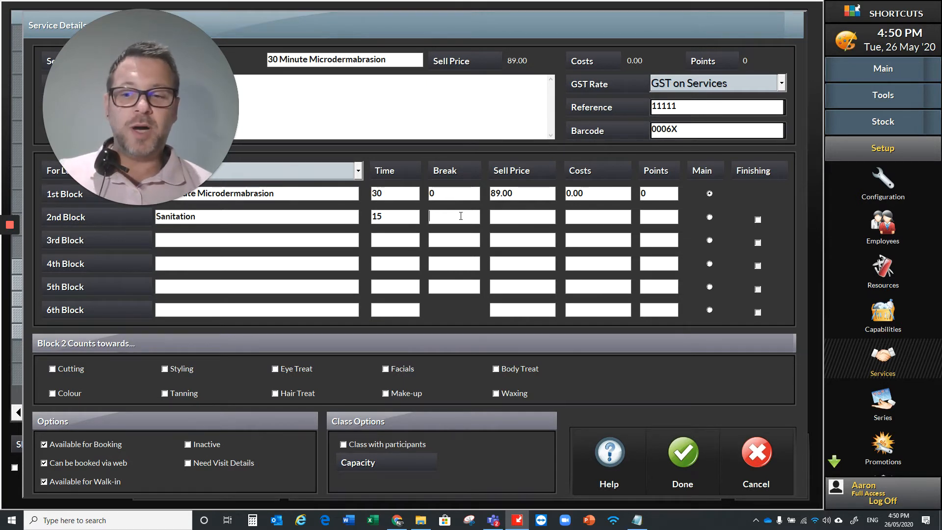
{"action": "type", "text": "0"}
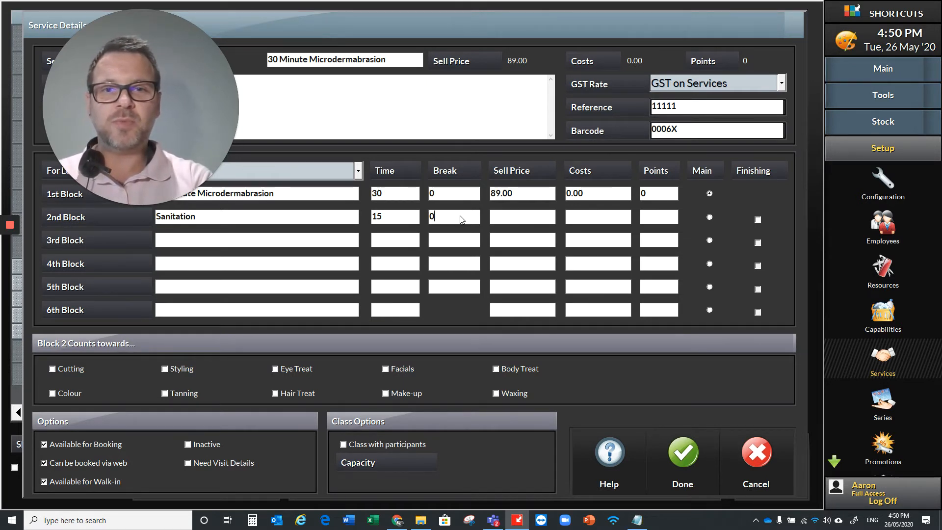
{"action": "key", "text": "Tab"}
{"action": "type", "text": "0"}
{"action": "key", "text": "Tab"}
{"action": "type", "text": "0"}
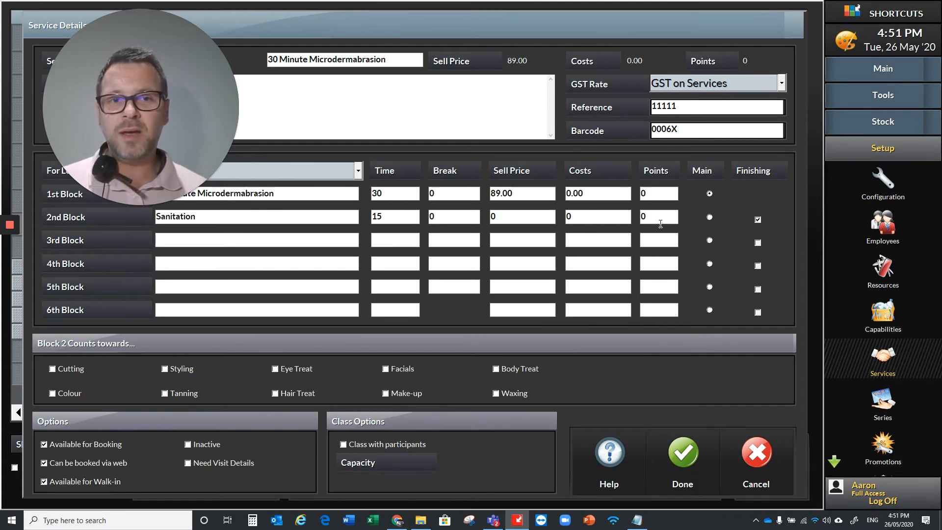
{"action": "left_click", "coordinate": [758, 220]}
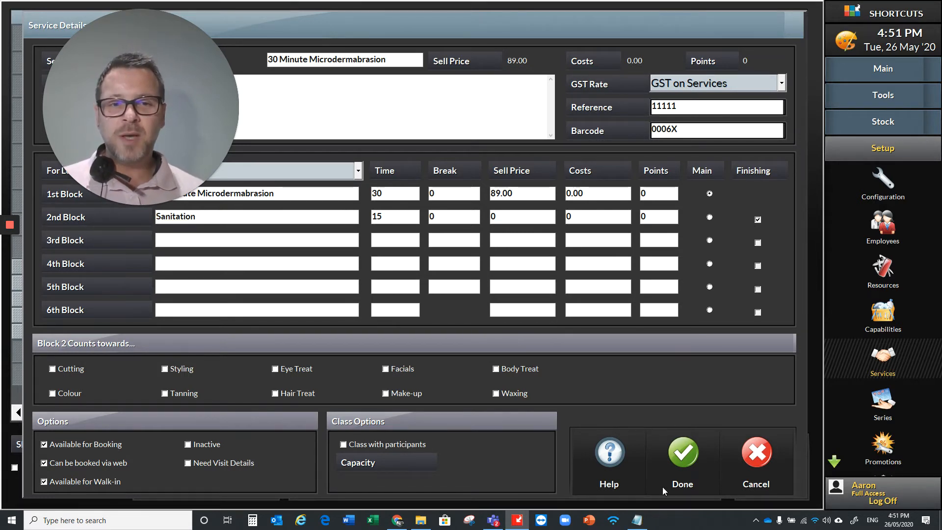
{"action": "left_click", "coordinate": [690, 461]}
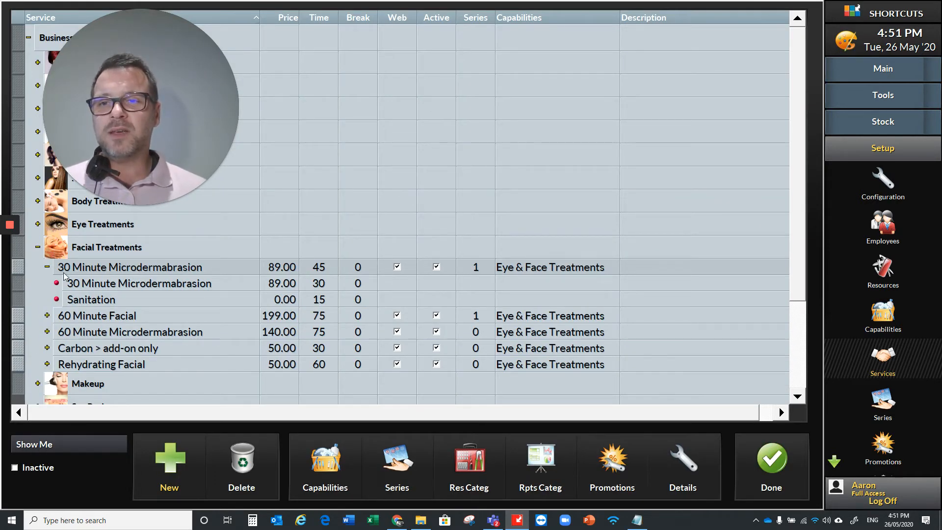
{"action": "left_click", "coordinate": [47, 267]}
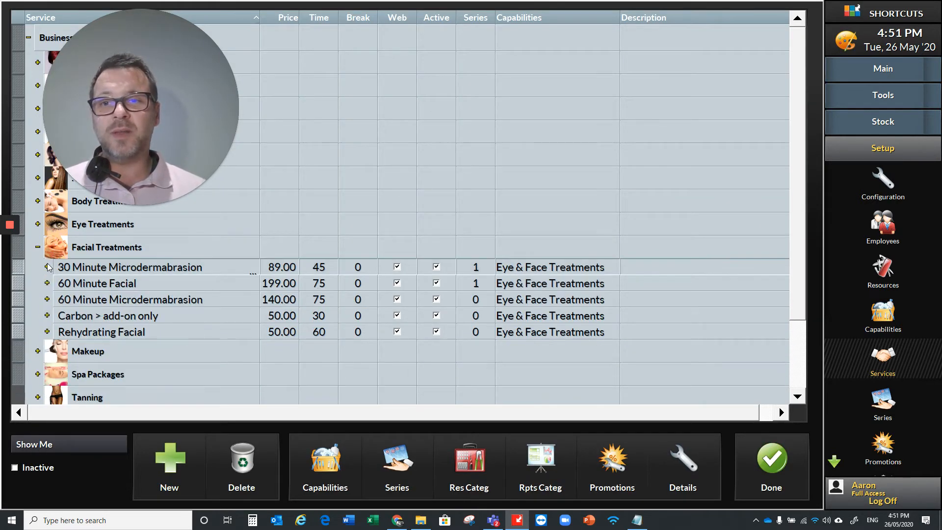
{"action": "left_click", "coordinate": [773, 470]}
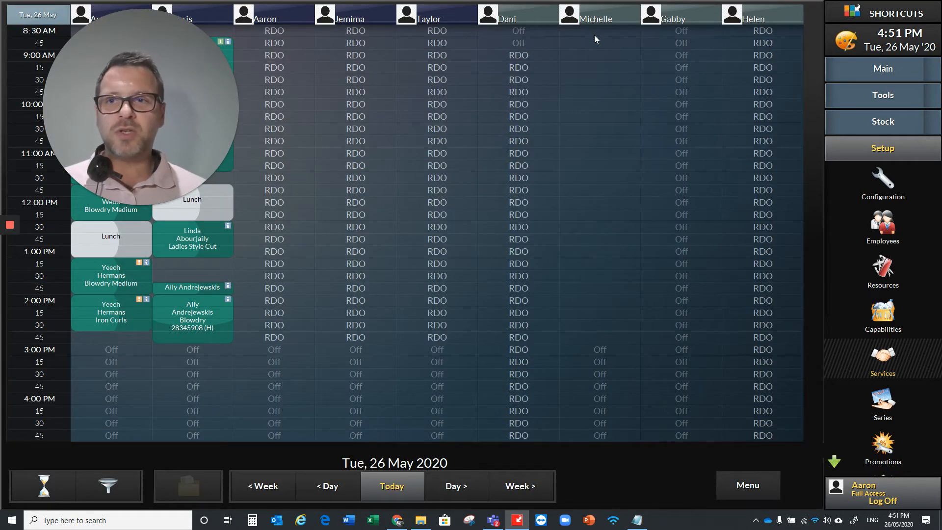
Start a 9:00 AM appointment on 26 May in the seventh employee's column for the third named client in the list
{"action": "left_click", "coordinate": [596, 58]}
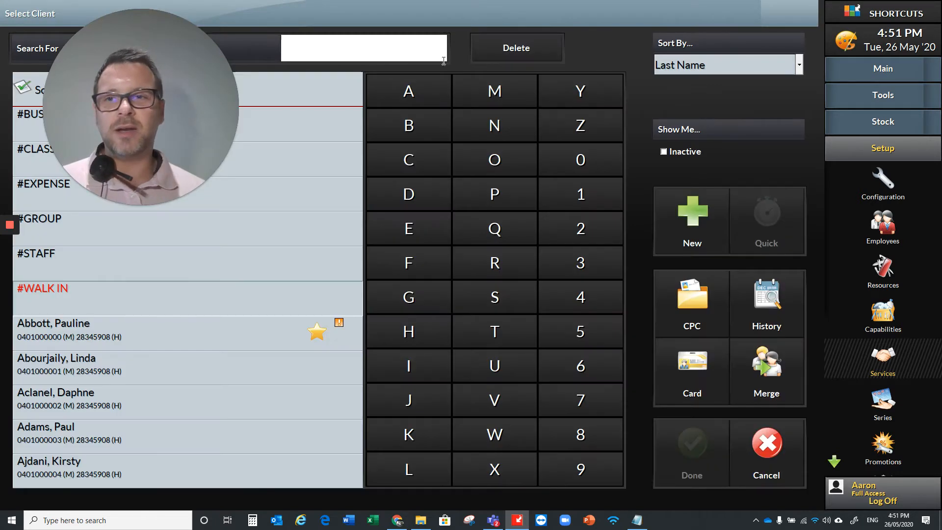
{"action": "left_click", "coordinate": [95, 410]}
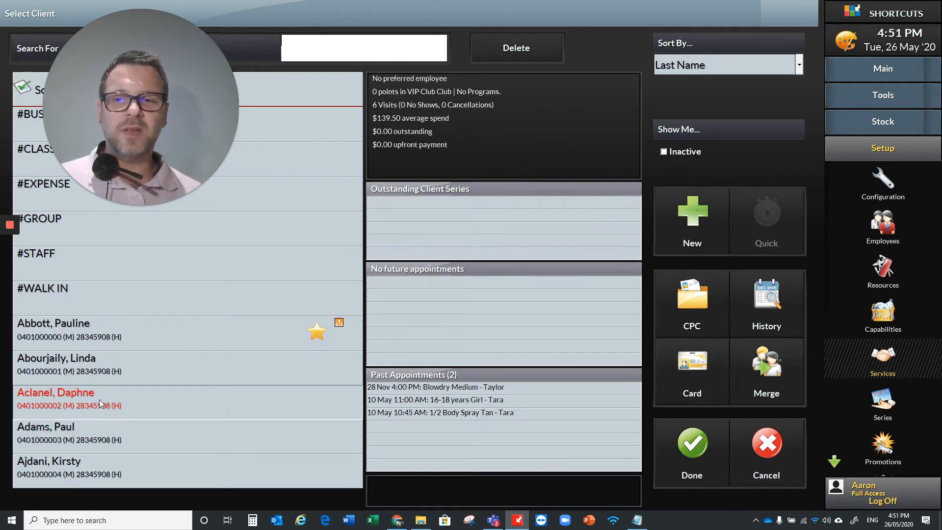
{"action": "left_click", "coordinate": [690, 452]}
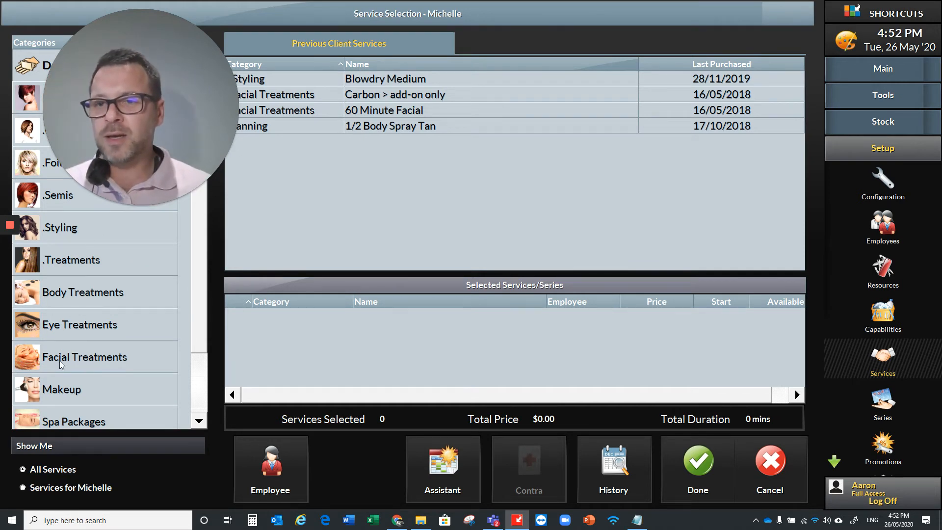
Add the 60 Minute Facial, 30 Minute Microdermabrasion and 60 Minute Microdermabrasion to the appointment, each in Room 1
{"action": "left_click", "coordinate": [113, 361]}
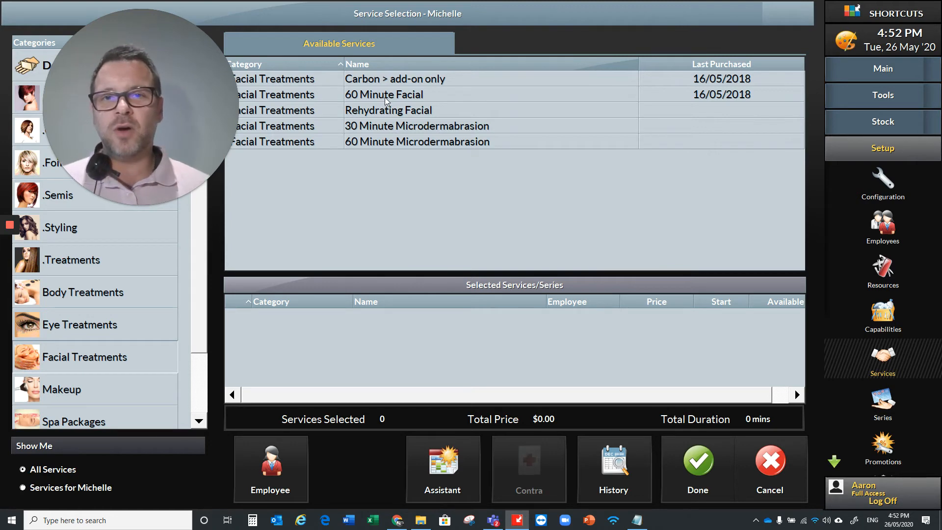
{"action": "left_click", "coordinate": [383, 98]}
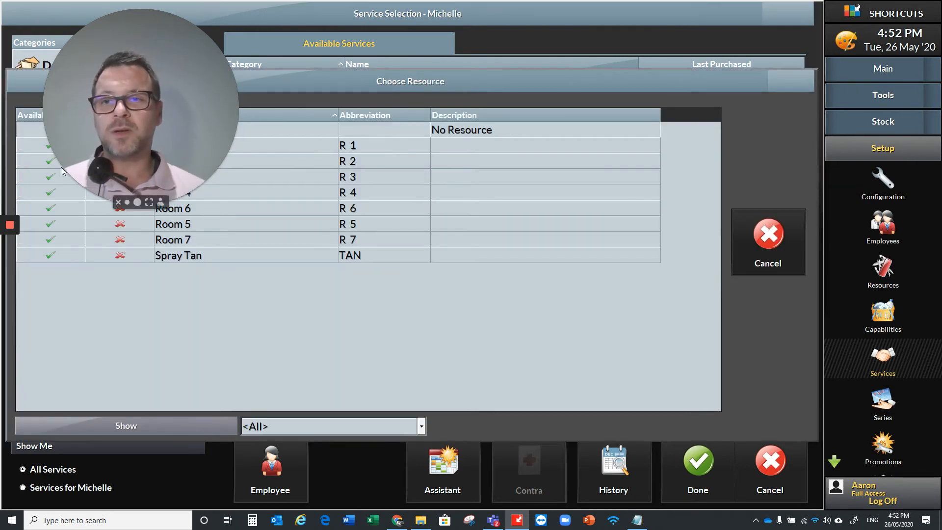
{"action": "left_click", "coordinate": [380, 145]}
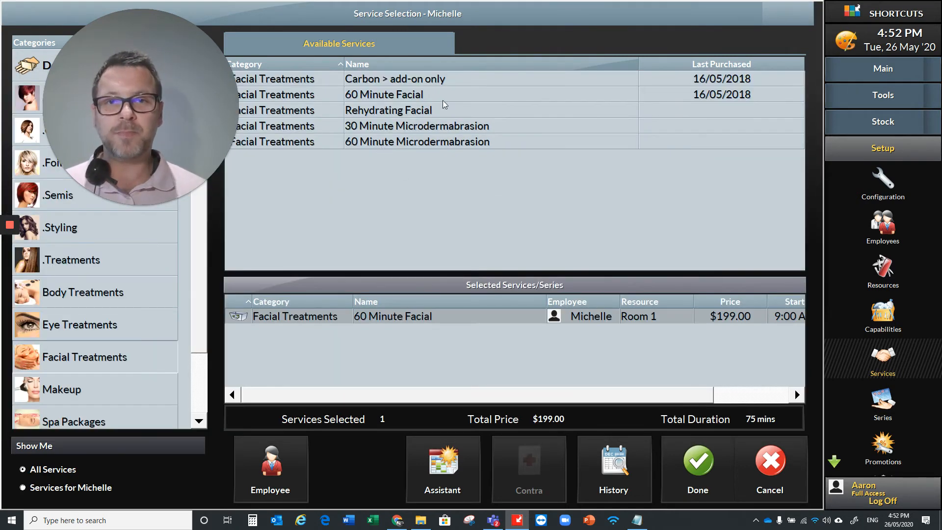
{"action": "left_click", "coordinate": [401, 125]}
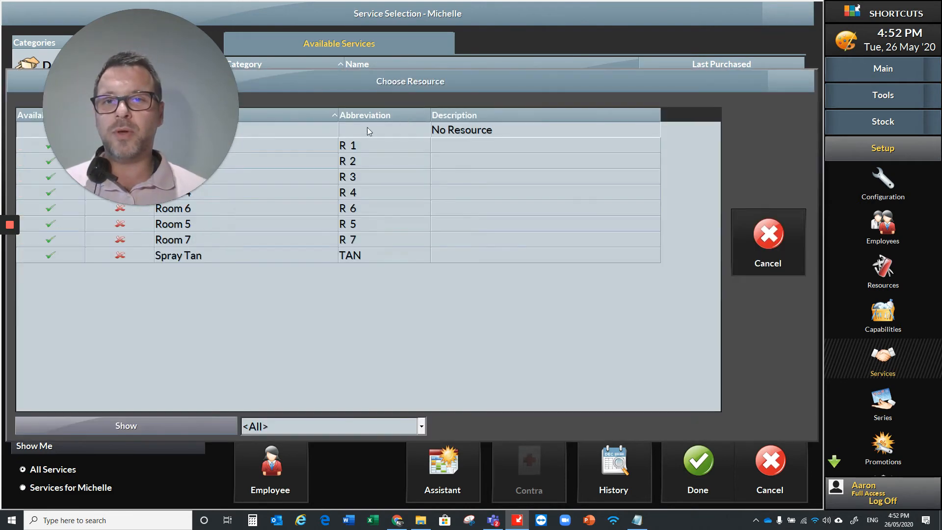
{"action": "left_click", "coordinate": [374, 146]}
{"action": "left_click", "coordinate": [365, 143]}
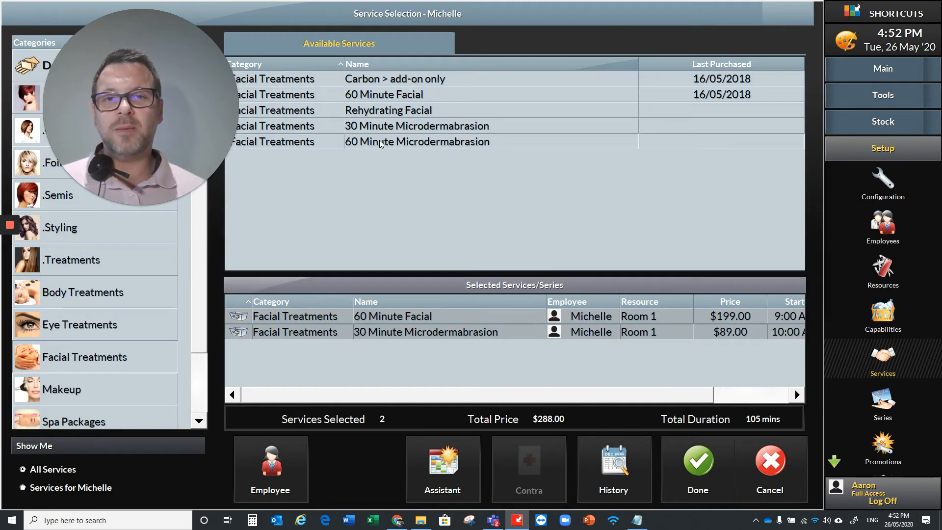
{"action": "left_click", "coordinate": [300, 146]}
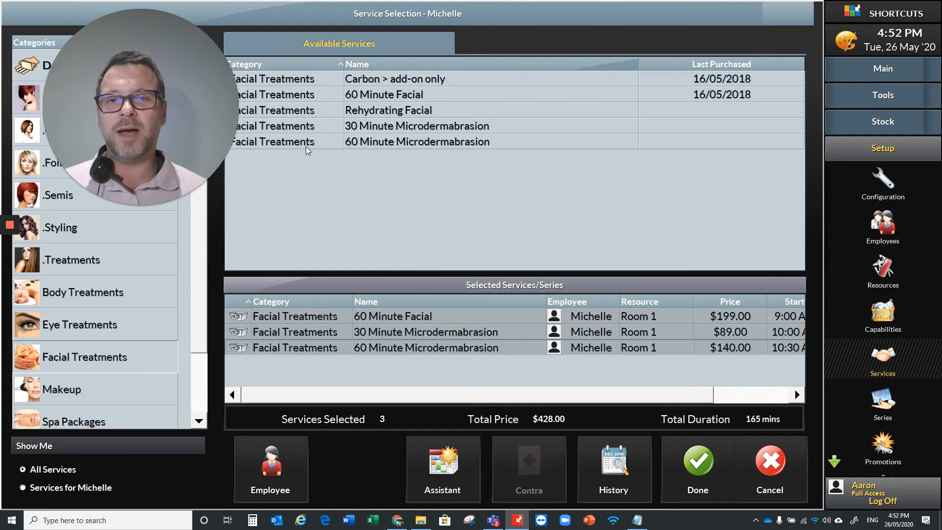
Confirm the three-service booking and start a 12:00 PM appointment in the same employee's column for the first named client in the list
{"action": "left_click", "coordinate": [700, 472]}
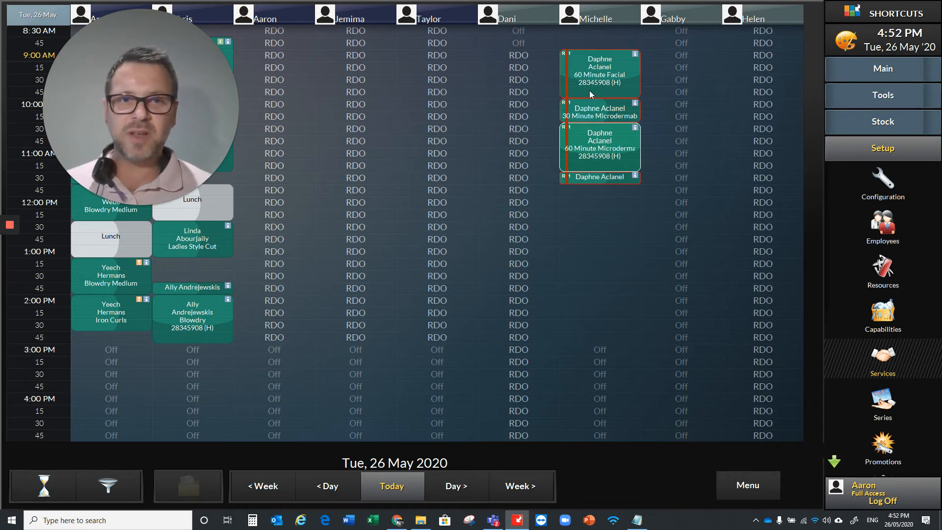
{"action": "left_click", "coordinate": [596, 200]}
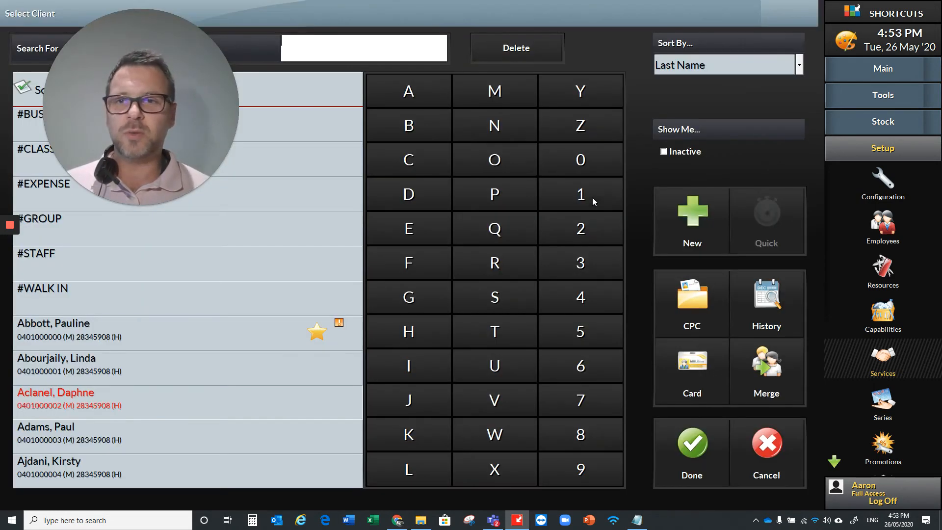
{"action": "left_click", "coordinate": [90, 324]}
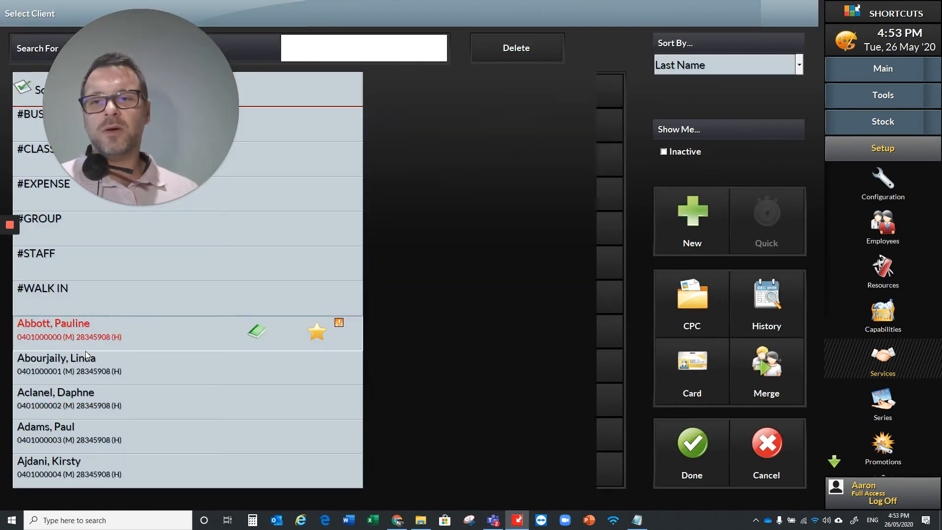
{"action": "left_click", "coordinate": [707, 443]}
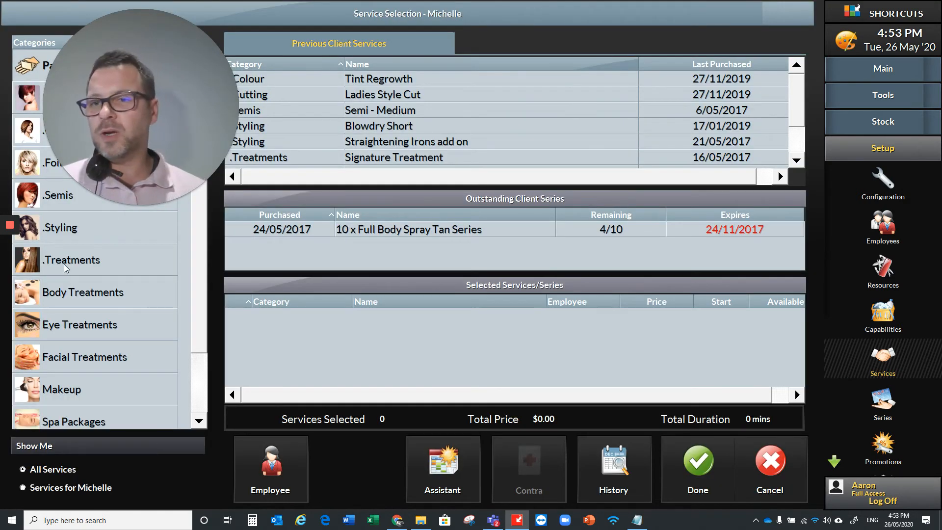
Add the 30 min Massage, 60 min Massage and Body Scrub from Body Treatments, each in Room 2, and confirm the booking
{"action": "left_click", "coordinate": [77, 302]}
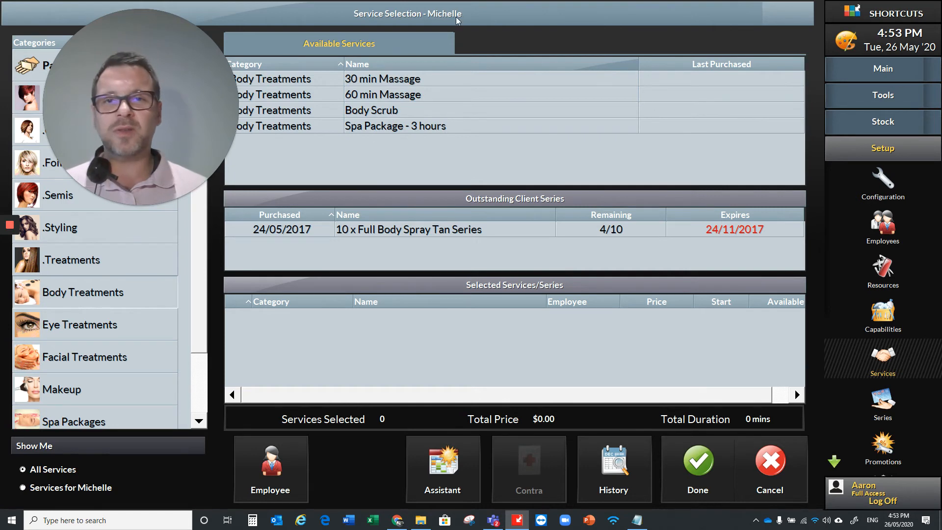
{"action": "left_click", "coordinate": [385, 81]}
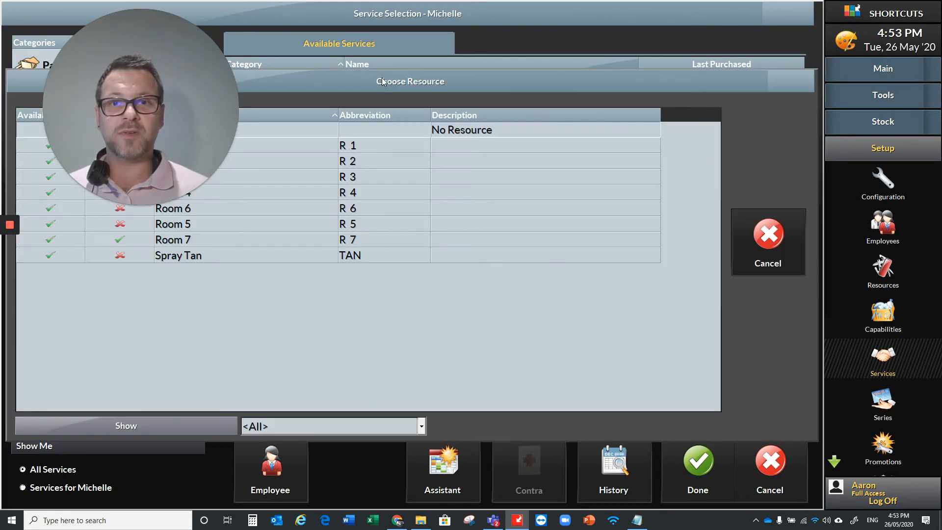
{"action": "left_click", "coordinate": [312, 162]}
{"action": "left_click", "coordinate": [405, 97]}
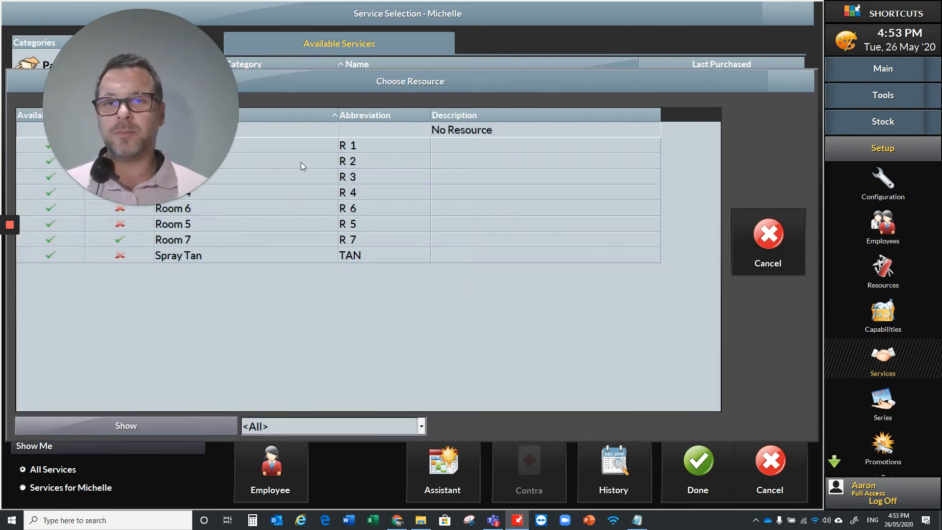
{"action": "left_click", "coordinate": [302, 162]}
{"action": "left_click", "coordinate": [406, 110]}
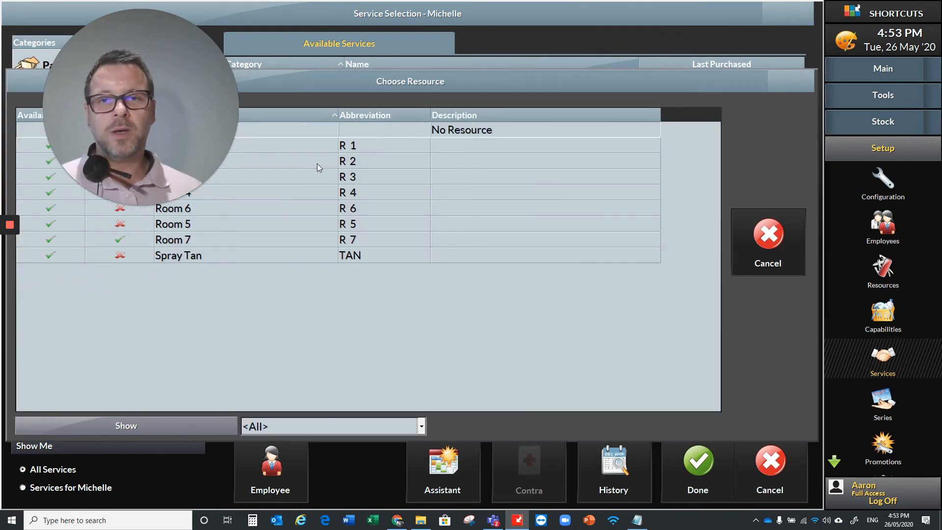
{"action": "left_click", "coordinate": [319, 162]}
{"action": "left_click", "coordinate": [702, 464]}
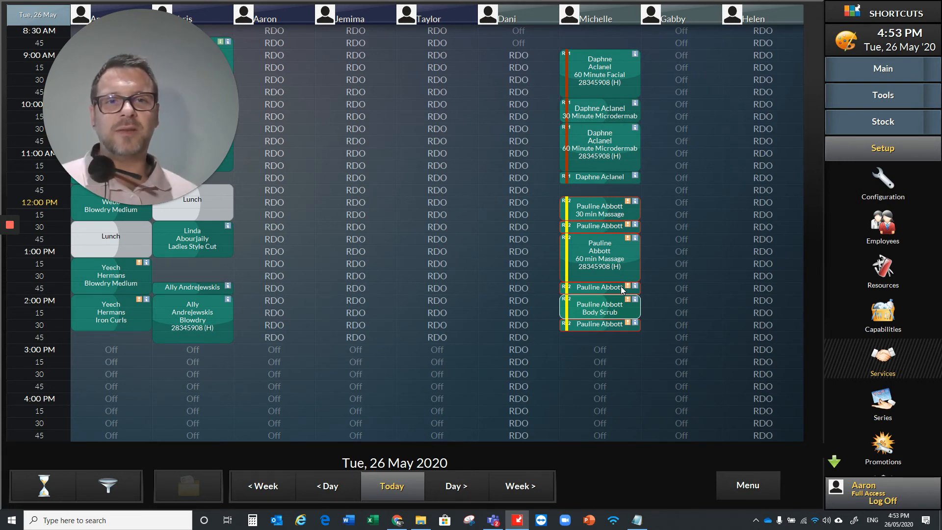
Move the 15-minute blocks following the 30 min Massage and 60 min Massage to the eighth employee's column, keeping their times
{"action": "left_click_drag", "start_coordinate": [583, 227], "coordinate": [664, 229]}
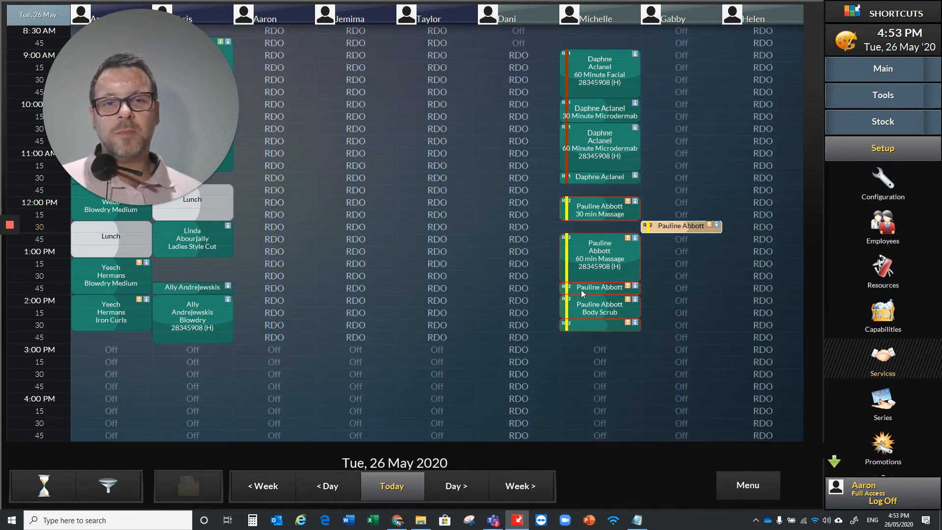
{"action": "left_click_drag", "start_coordinate": [582, 290], "coordinate": [664, 290]}
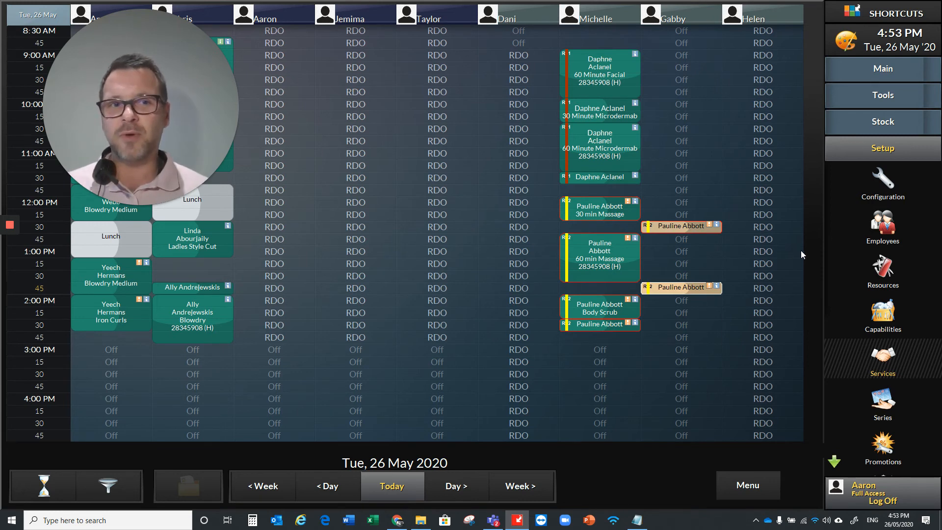
Open the details of the 30 min Massage service under Body Treatments in the services setup
{"action": "left_click", "coordinate": [883, 356]}
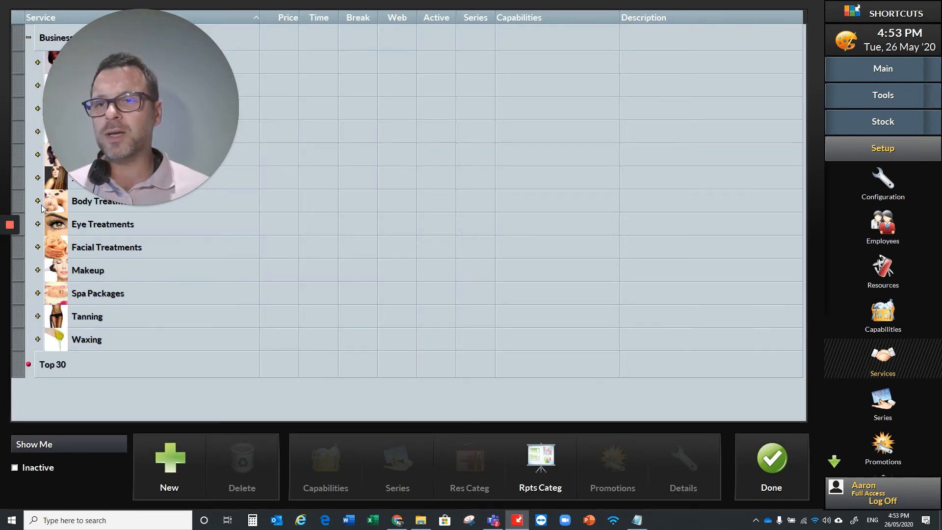
{"action": "left_click", "coordinate": [38, 201]}
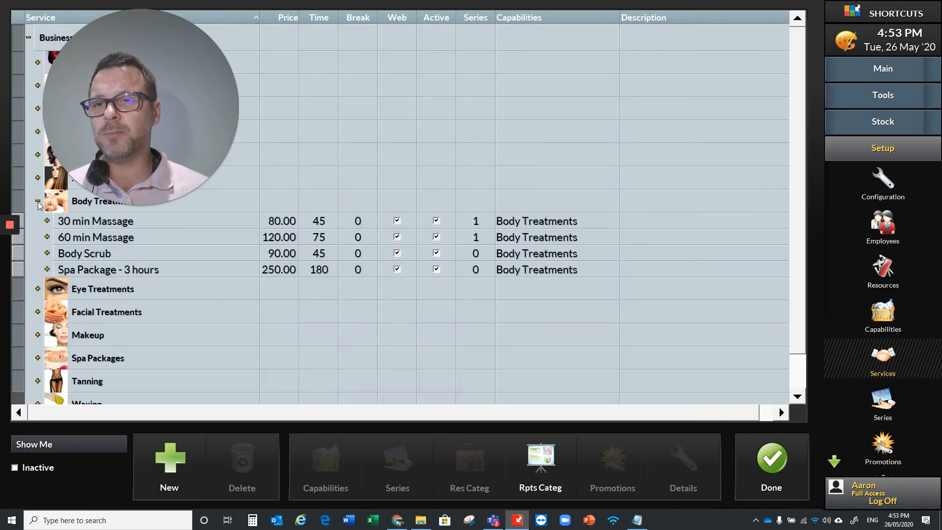
{"action": "left_click", "coordinate": [116, 224]}
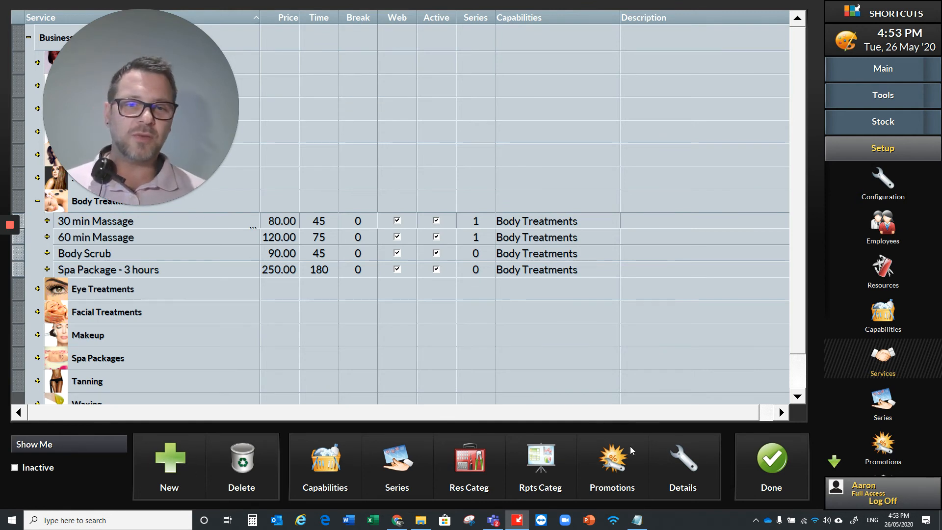
{"action": "left_click", "coordinate": [683, 464]}
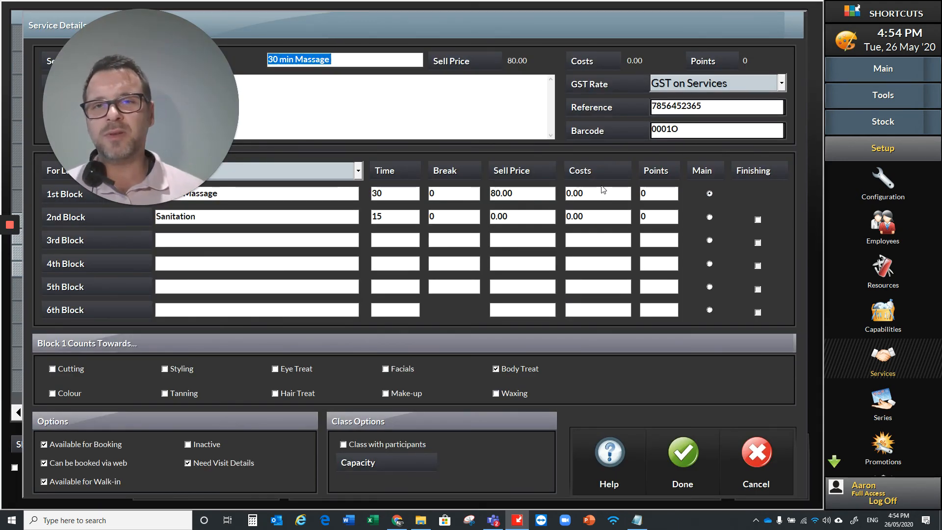
Clear the second block's name, time, break, sell price, costs and points for the 30 min Massage and save the service
{"action": "left_click", "coordinate": [178, 216]}
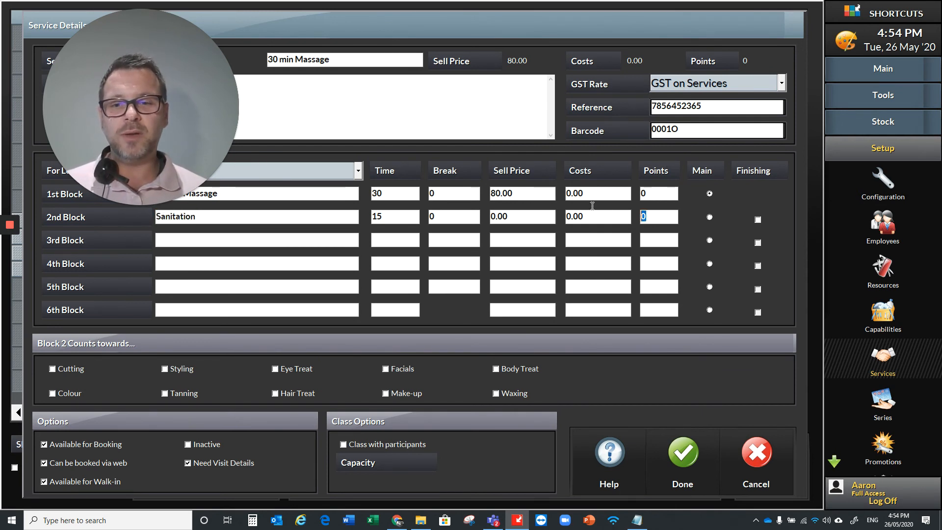
{"action": "key", "text": "BackSpace"}
{"action": "key", "text": "shift+Tab"}
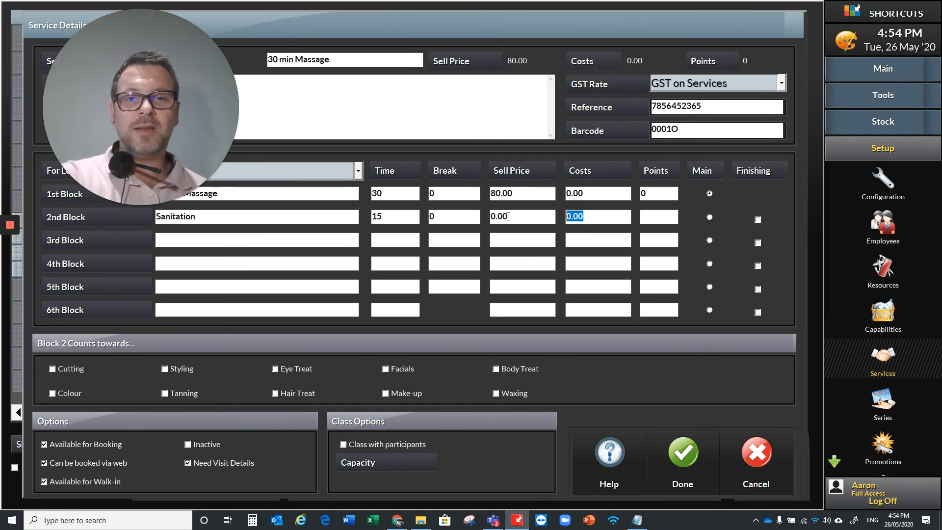
{"action": "key", "text": "BackSpace"}
{"action": "key", "text": "shift+Tab"}
{"action": "key", "text": "BackSpace"}
{"action": "key", "text": "shift+Tab"}
{"action": "key", "text": "BackSpace"}
{"action": "key", "text": "shift+Tab"}
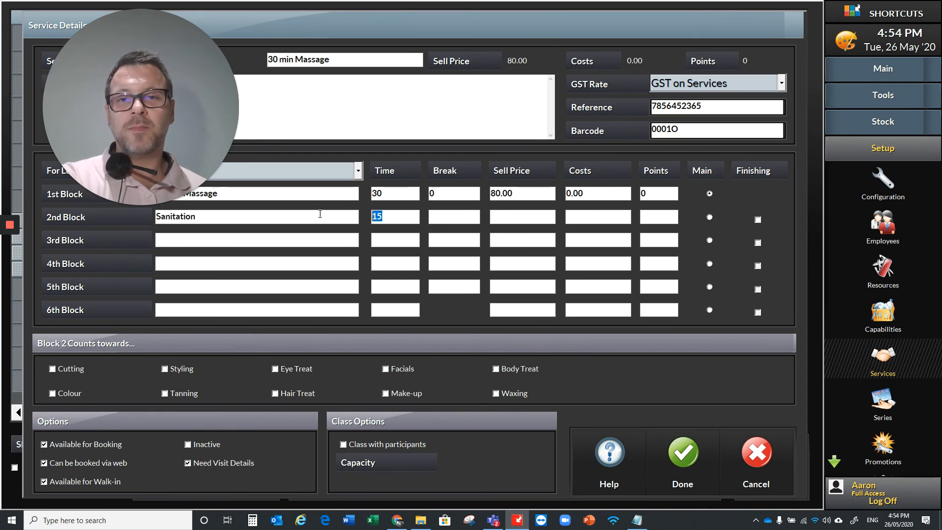
{"action": "key", "text": "BackSpace"}
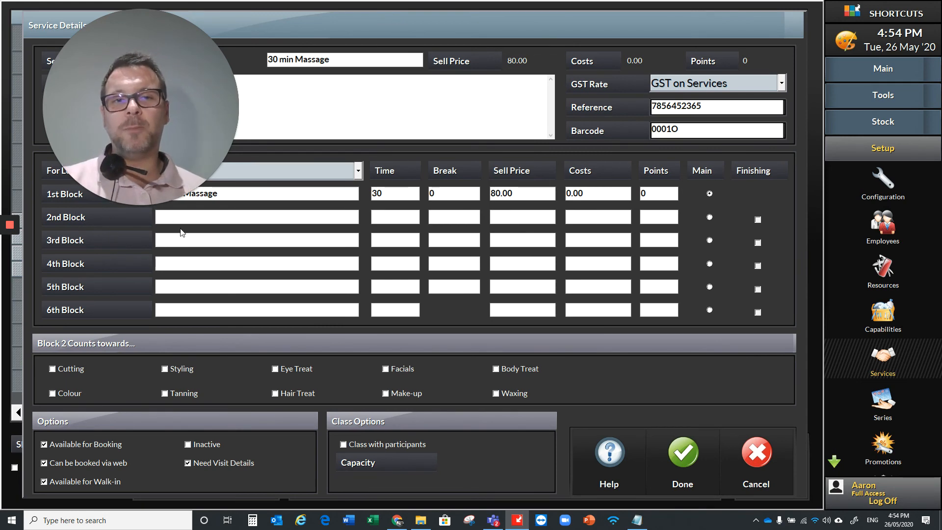
{"action": "left_click", "coordinate": [684, 453]}
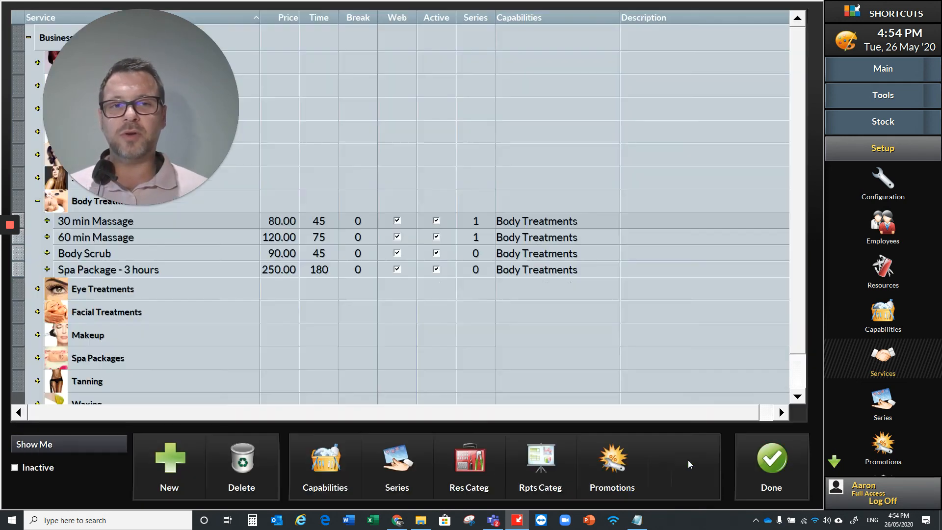